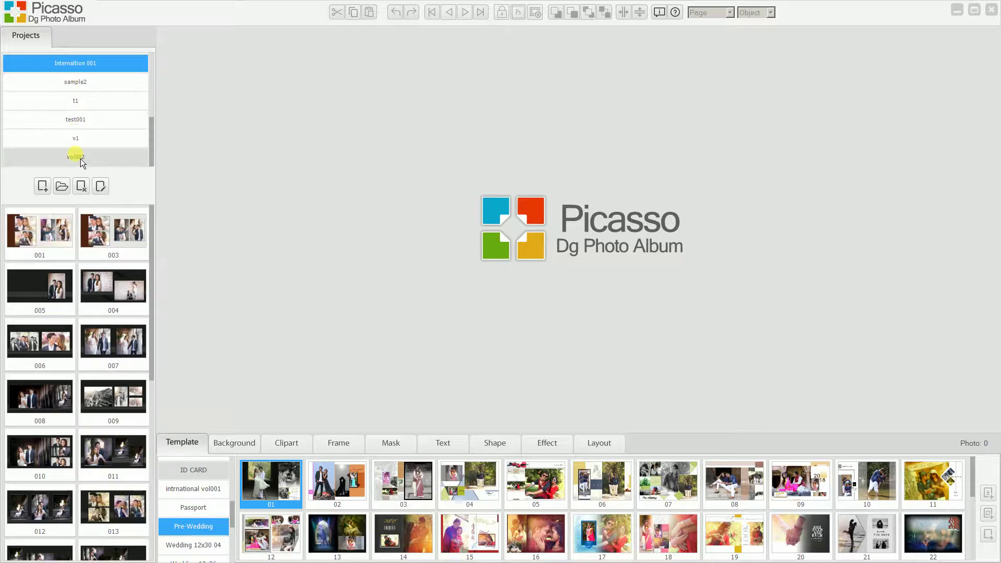
- Preview the t1 and Internaltion 001 projects, then start a new 6x4 album named 'demo'
{"action": "left_click", "coordinate": [87, 99]}
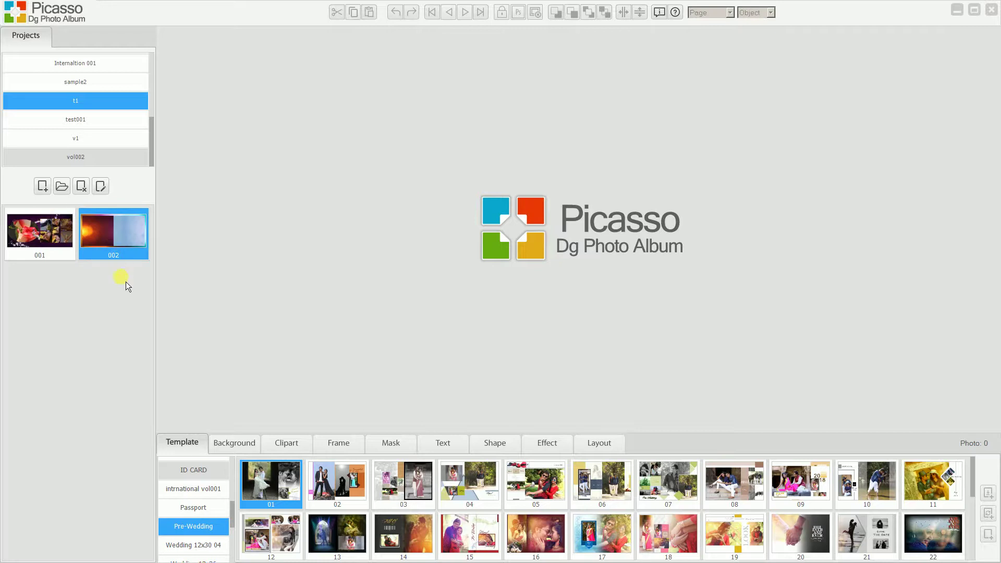
{"action": "left_click", "coordinate": [77, 71]}
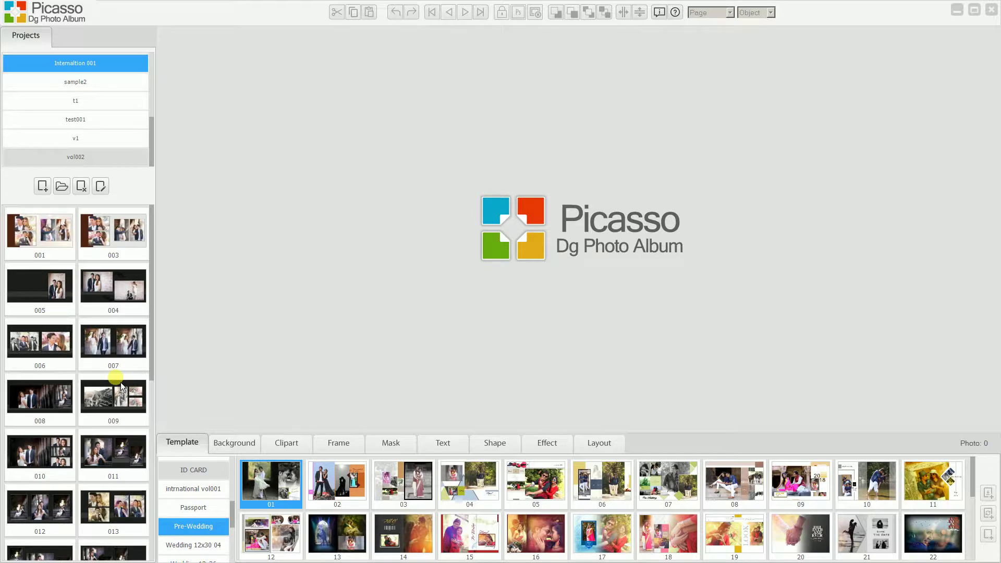
{"action": "left_click", "coordinate": [46, 194]}
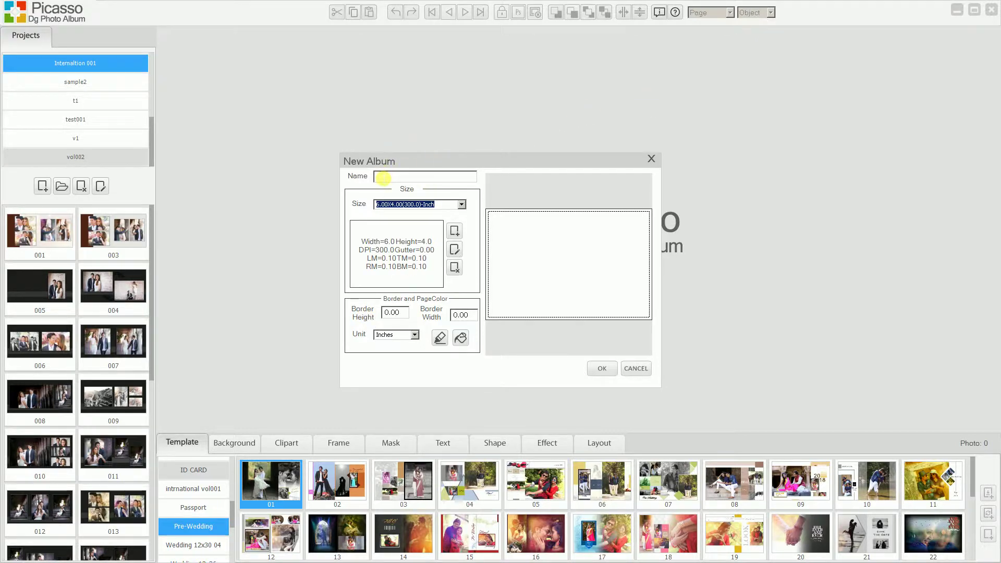
{"action": "left_click", "coordinate": [380, 177]}
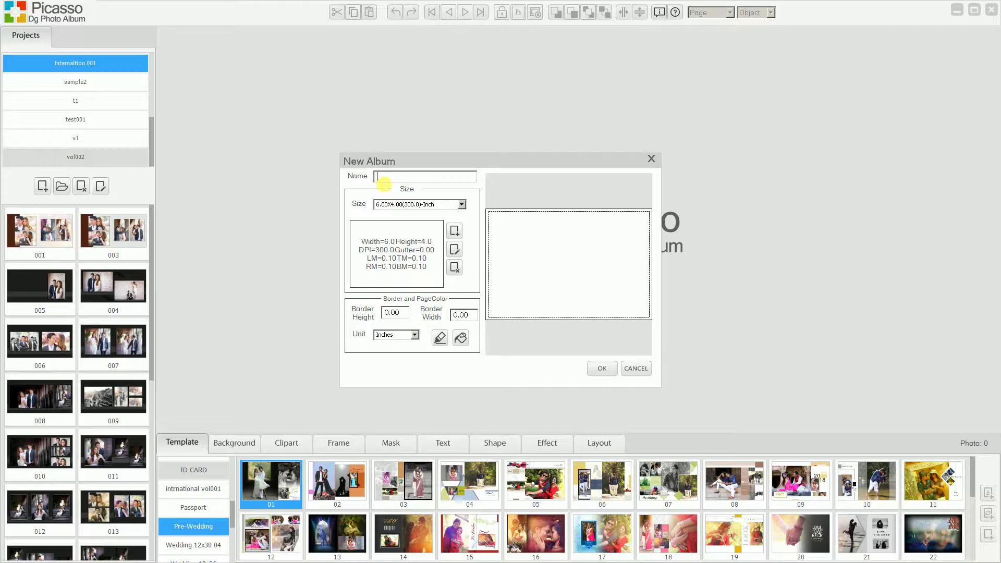
{"action": "type", "text": "demo"}
{"action": "left_click", "coordinate": [461, 204]}
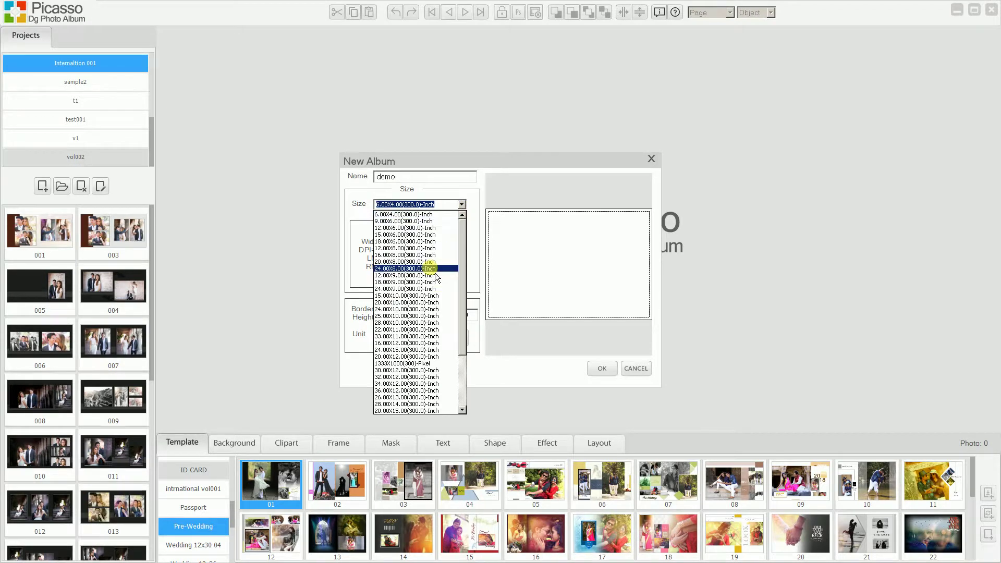
{"action": "scroll", "coordinate": [436, 249], "scroll_direction": "down", "scroll_amount": 3}
{"action": "scroll", "coordinate": [435, 250], "scroll_direction": "down", "scroll_amount": 1}
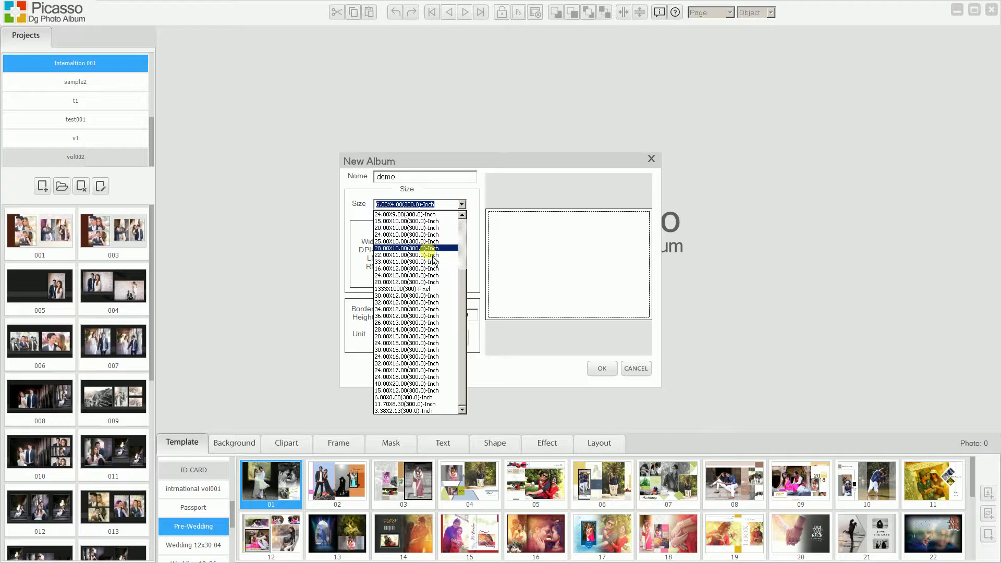
{"action": "scroll", "coordinate": [433, 260], "scroll_direction": "up", "scroll_amount": 2}
{"action": "scroll", "coordinate": [434, 261], "scroll_direction": "up", "scroll_amount": 1}
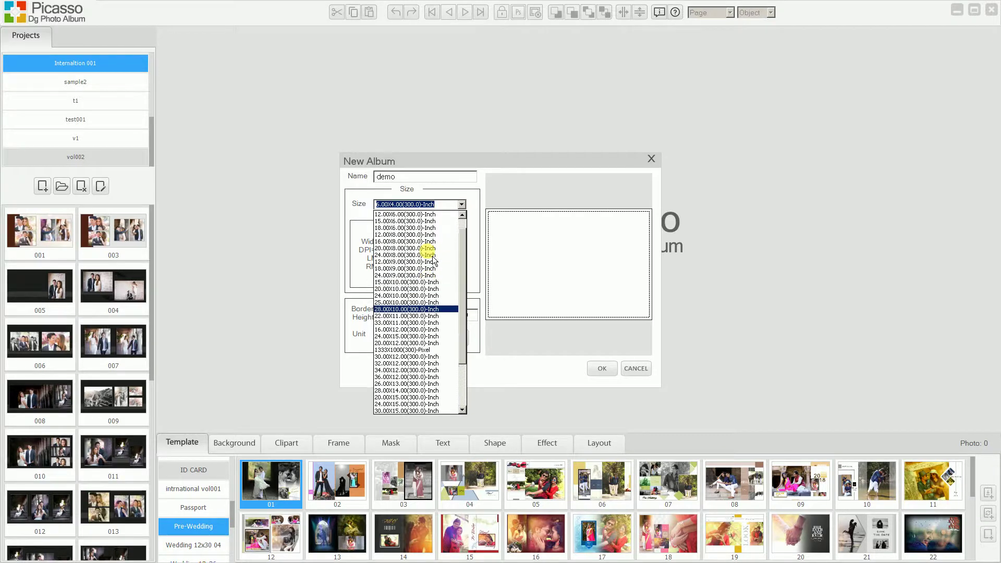
{"action": "scroll", "coordinate": [434, 260], "scroll_direction": "up", "scroll_amount": 1}
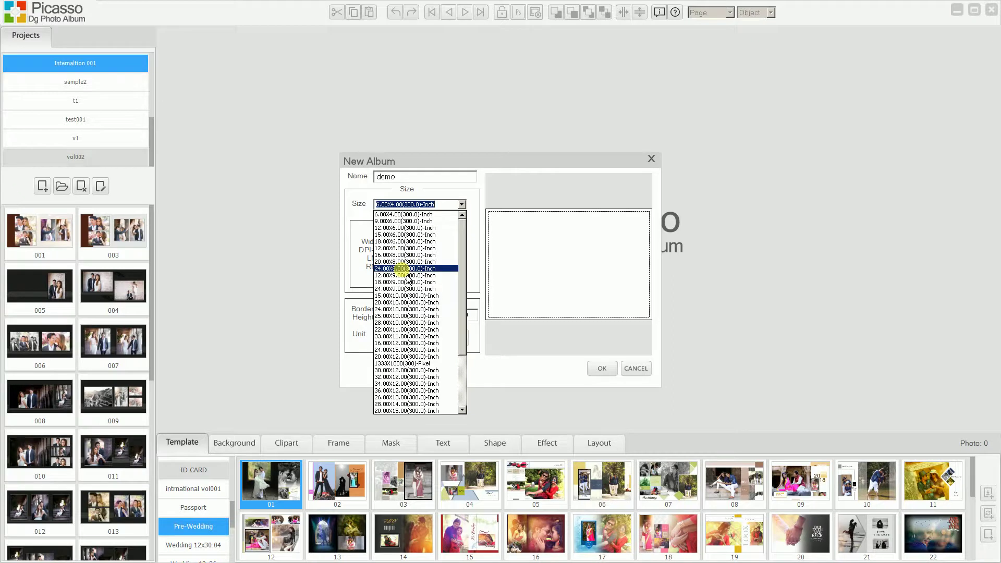
{"action": "left_click", "coordinate": [478, 203]}
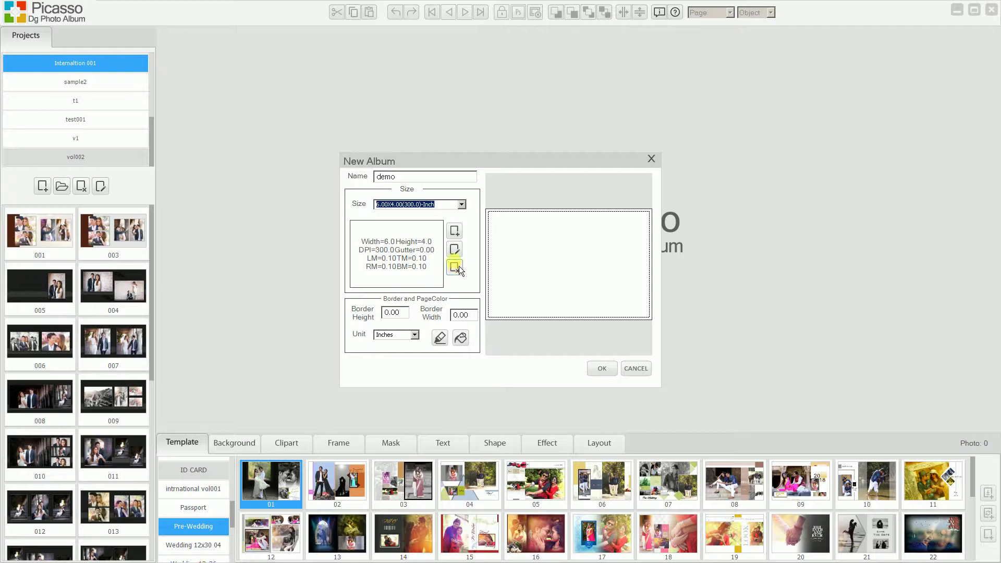
{"action": "left_click", "coordinate": [458, 238]}
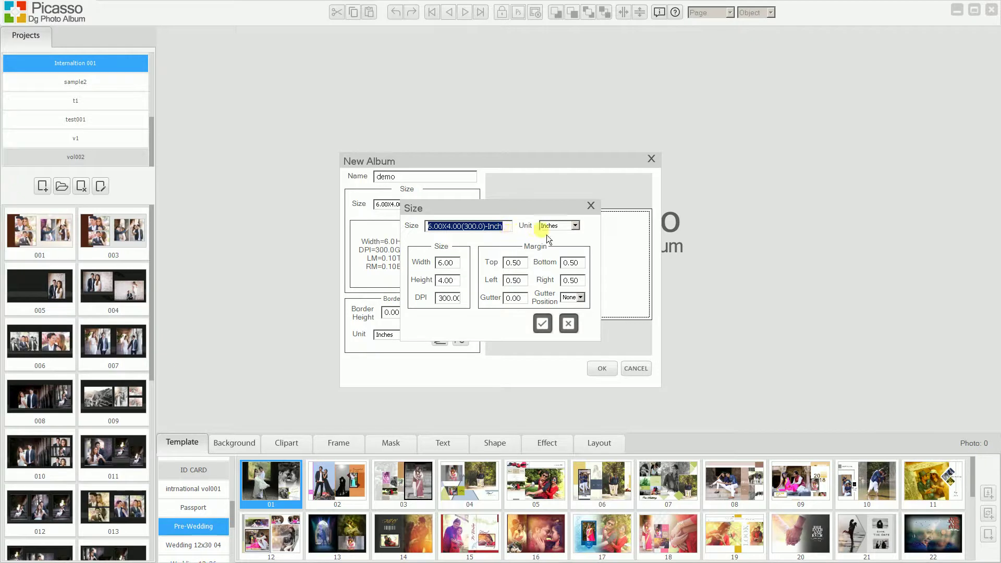
{"action": "left_click", "coordinate": [567, 230]}
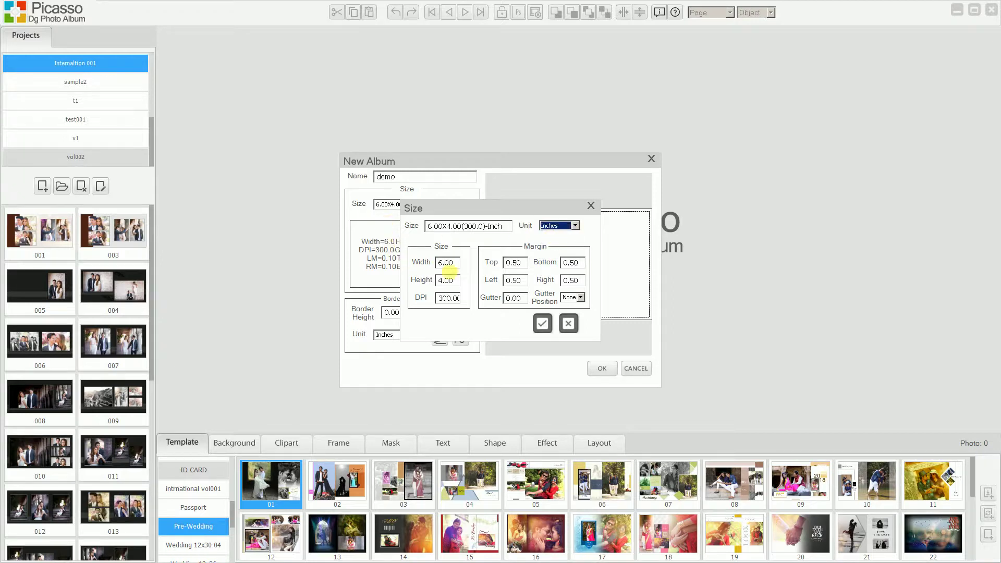
{"action": "left_click", "coordinate": [443, 262]}
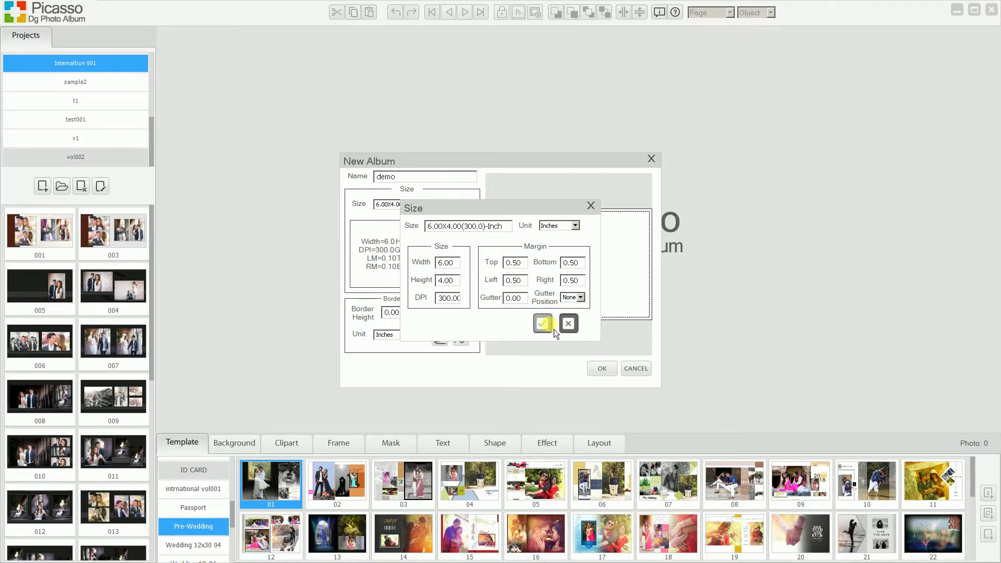
{"action": "left_click", "coordinate": [572, 325]}
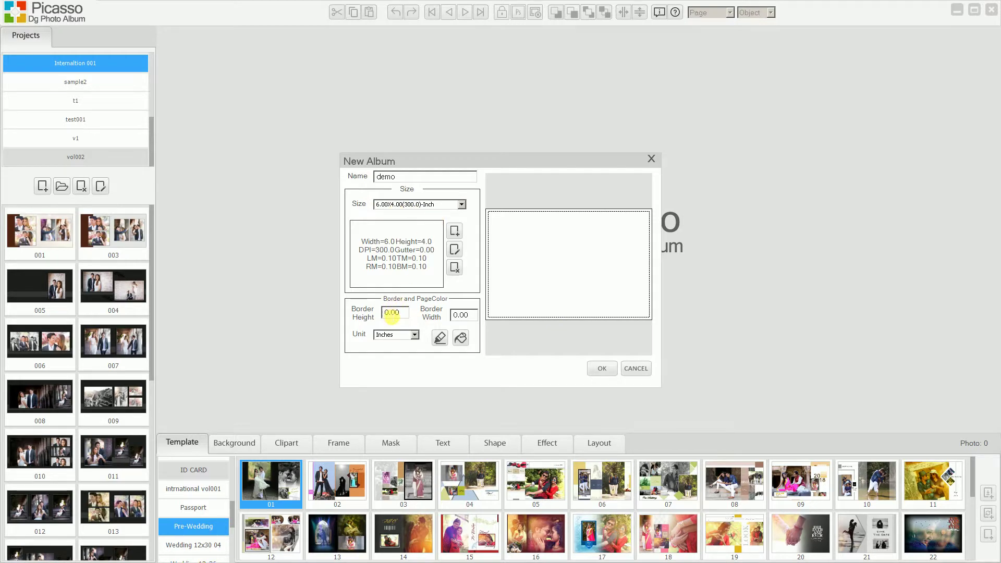
- Set Border Height and Border Width both to .50 inch for the demo album
{"action": "double_click", "coordinate": [386, 313]}
{"action": "type", "text": "1"}
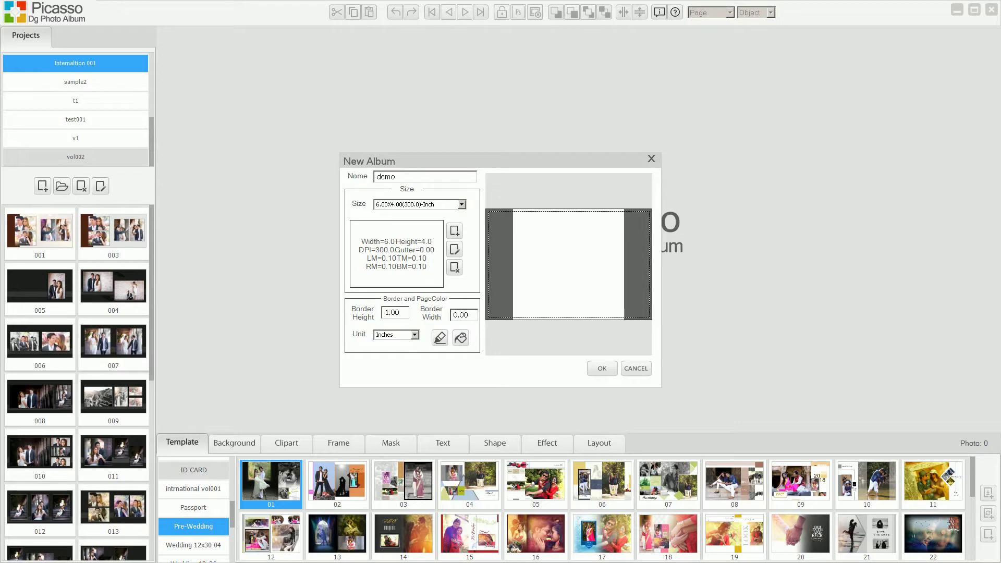
{"action": "left_click", "coordinate": [414, 344]}
{"action": "left_click_drag", "start_coordinate": [403, 313], "coordinate": [372, 309]}
{"action": "type", "text": "50"}
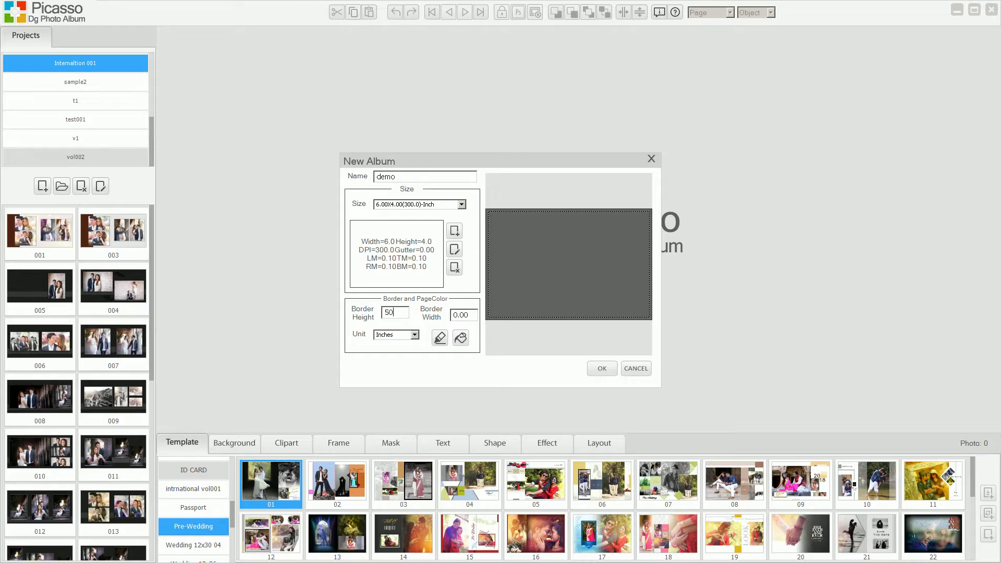
{"action": "type", "text": "."}
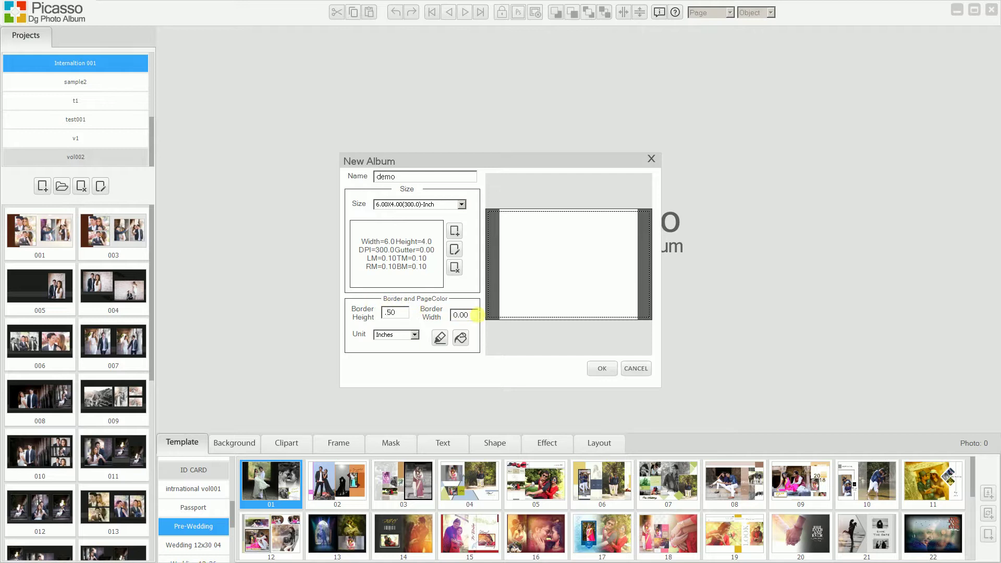
{"action": "double_click", "coordinate": [474, 316]}
{"action": "type", "text": "50"}
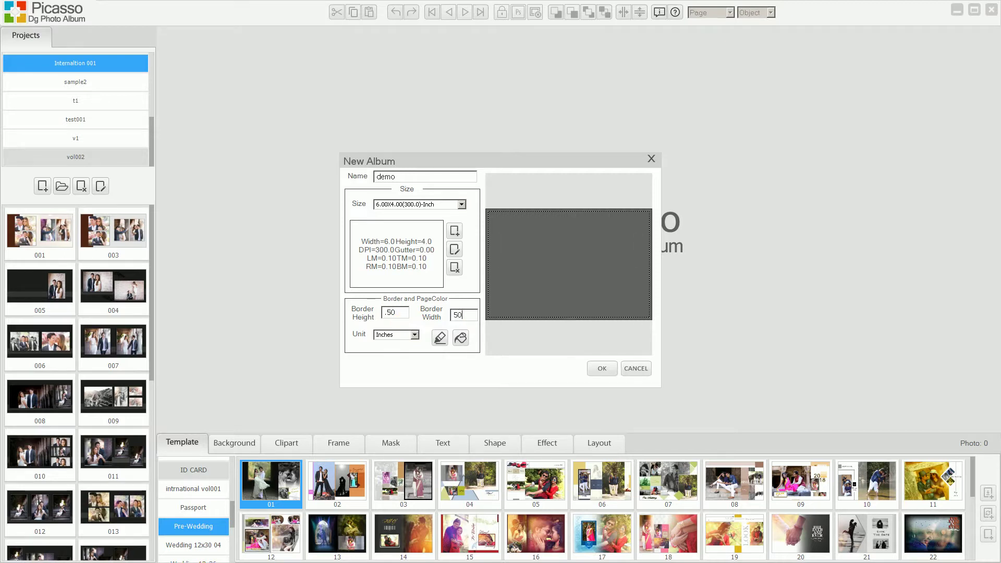
{"action": "left_click", "coordinate": [453, 315]}
{"action": "type", "text": "."}
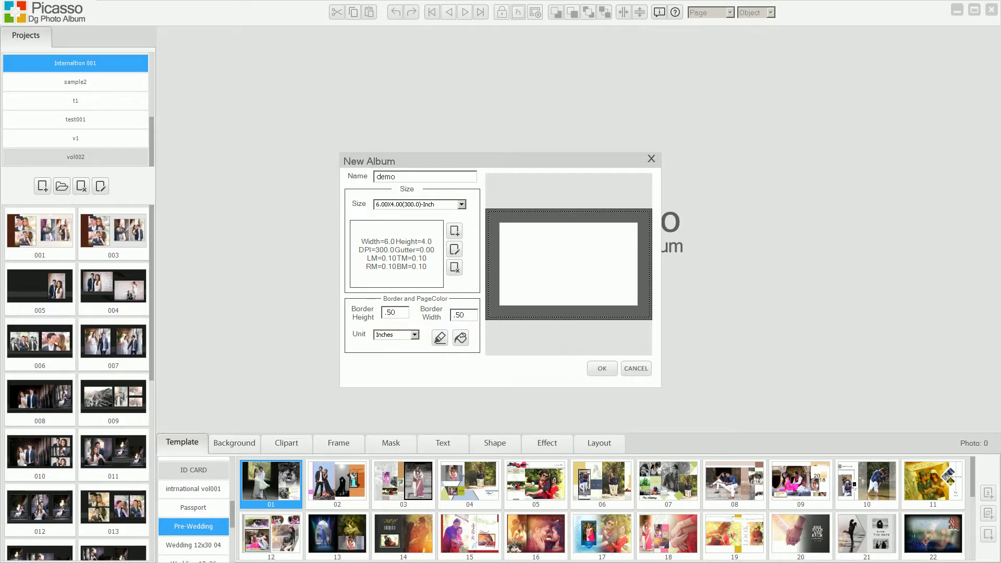
- Give the album page a blue page colour
{"action": "left_click", "coordinate": [460, 339]}
{"action": "left_click", "coordinate": [399, 230]}
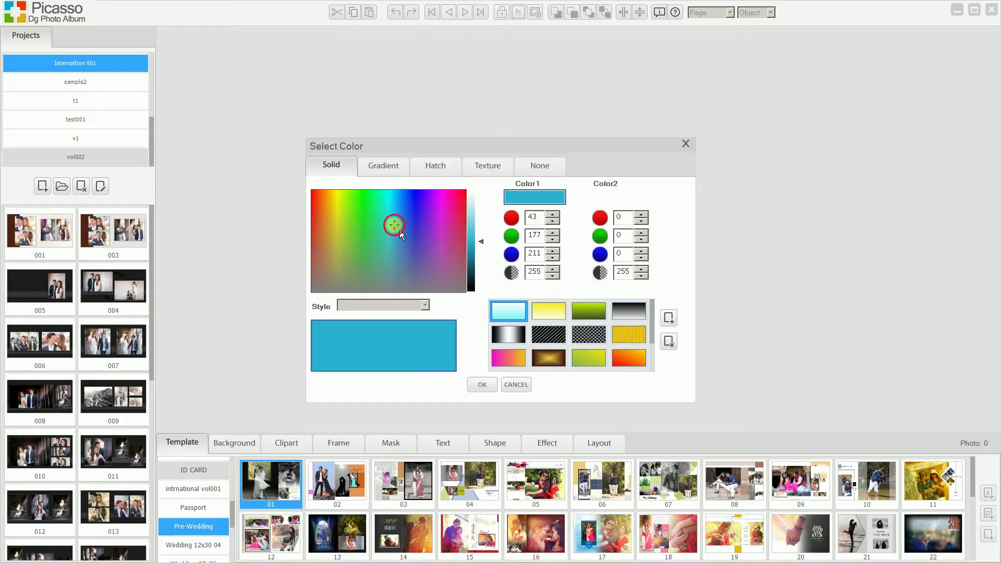
{"action": "left_click", "coordinate": [493, 386]}
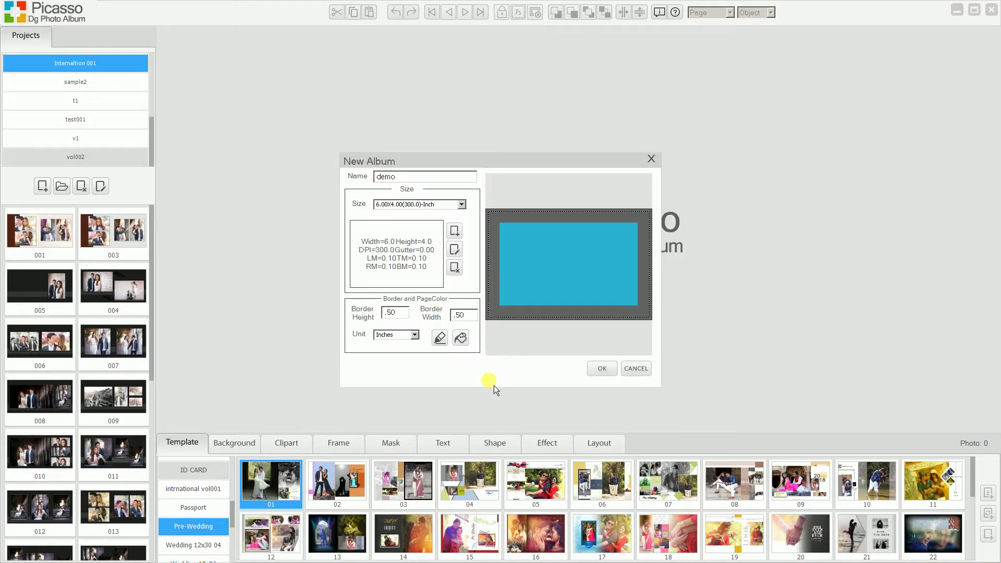
- Set the border colour to black
{"action": "left_click", "coordinate": [447, 342]}
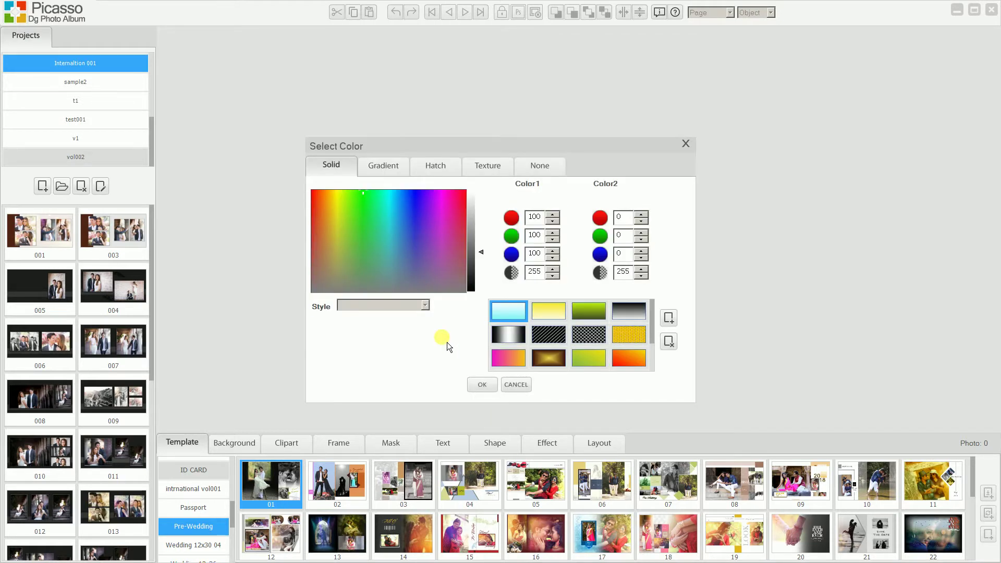
{"action": "left_click", "coordinate": [357, 222]}
{"action": "left_click_drag", "start_coordinate": [467, 271], "coordinate": [474, 292]}
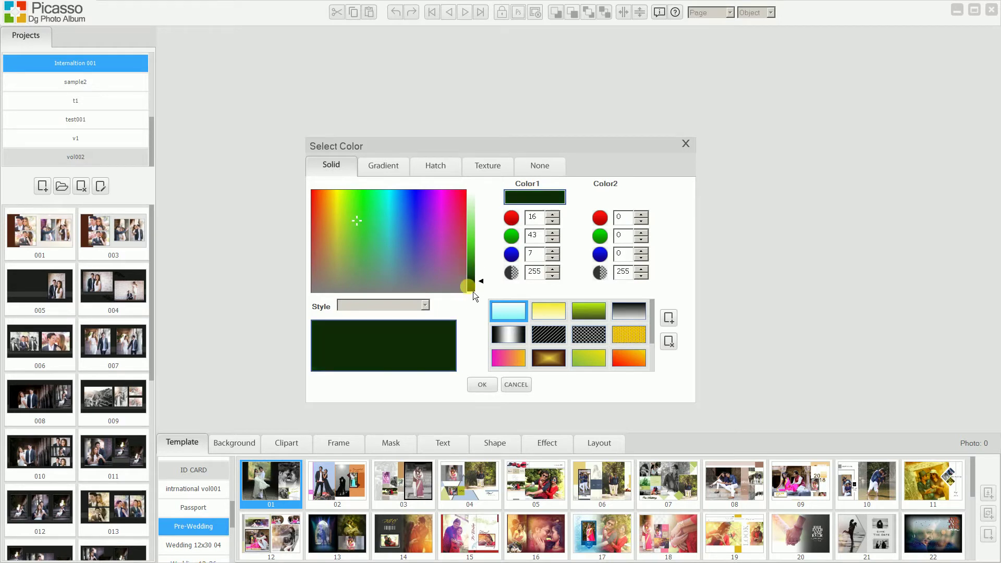
{"action": "left_click", "coordinate": [482, 390]}
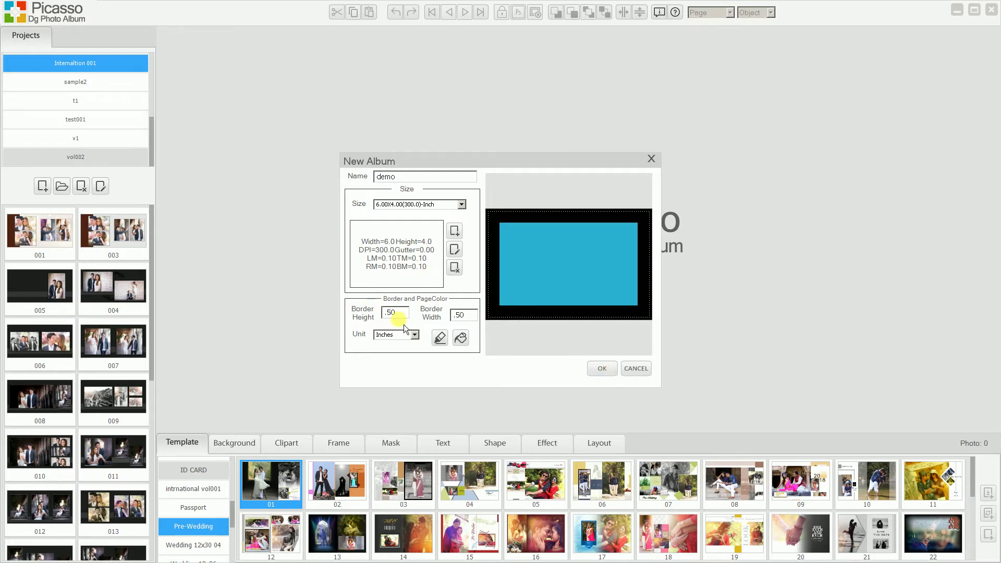
- Set Border Height and Border Width both back to 0
{"action": "left_click_drag", "start_coordinate": [405, 313], "coordinate": [362, 323]}
{"action": "type", "text": "0"}
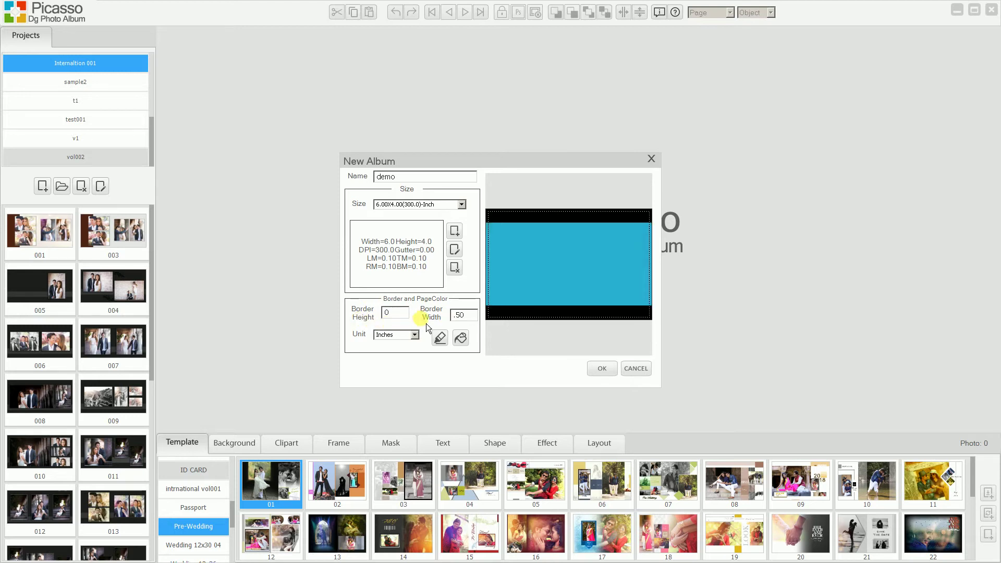
{"action": "left_click_drag", "start_coordinate": [465, 315], "coordinate": [448, 316]}
{"action": "type", "text": "0"}
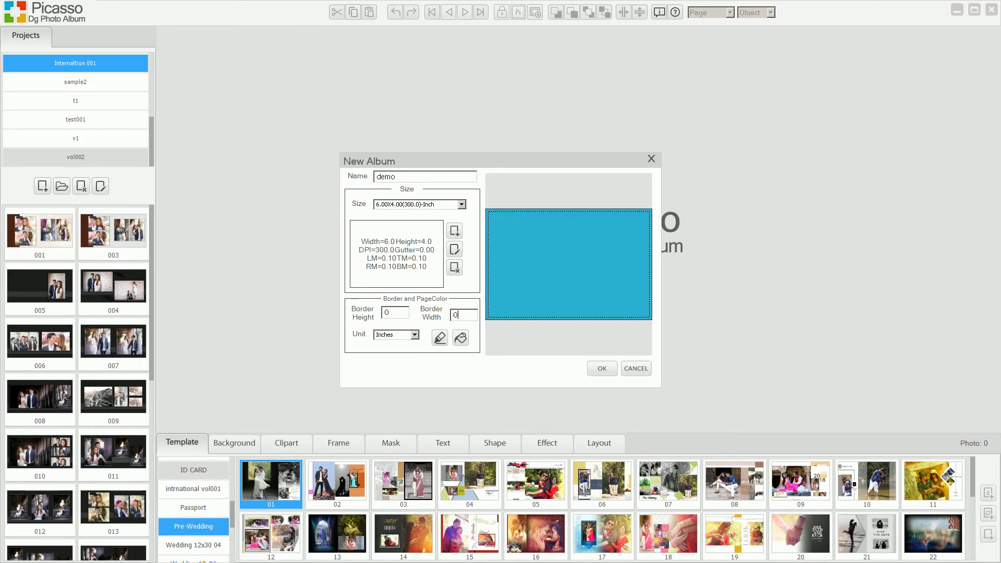
- Set the page colour to None, then white, and create the demo album
{"action": "left_click", "coordinate": [464, 341]}
{"action": "left_click", "coordinate": [539, 170]}
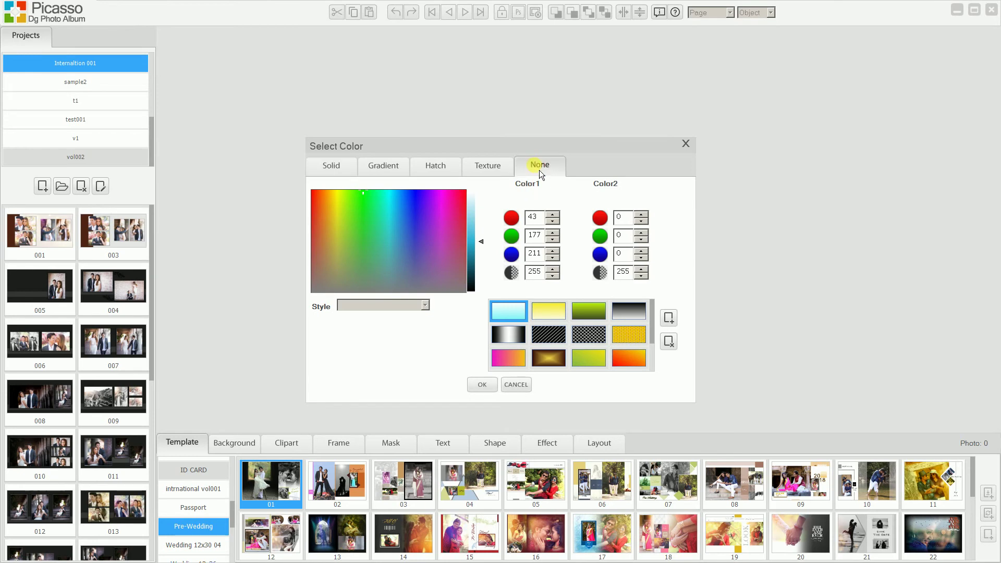
{"action": "left_click", "coordinate": [493, 391]}
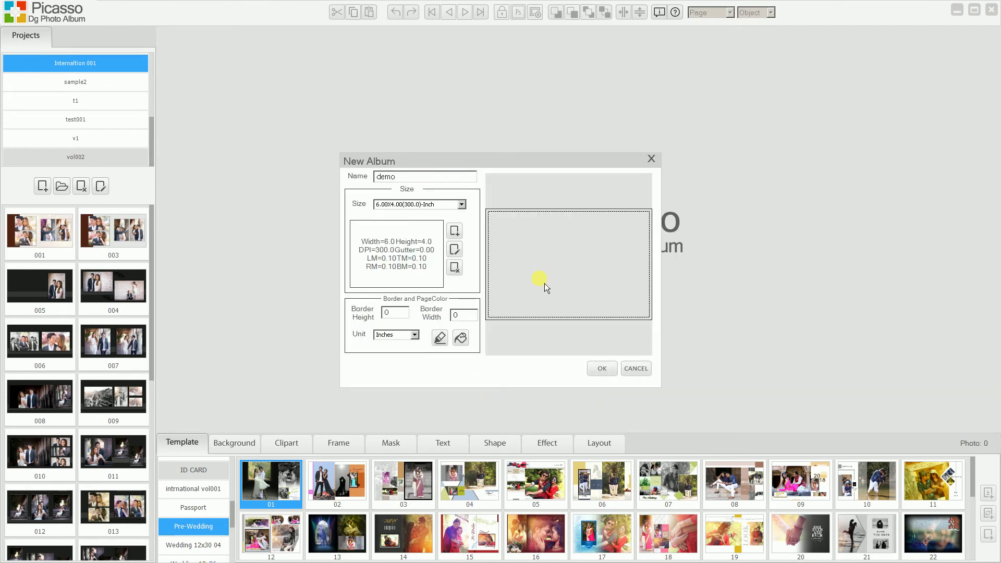
{"action": "left_click", "coordinate": [468, 341]}
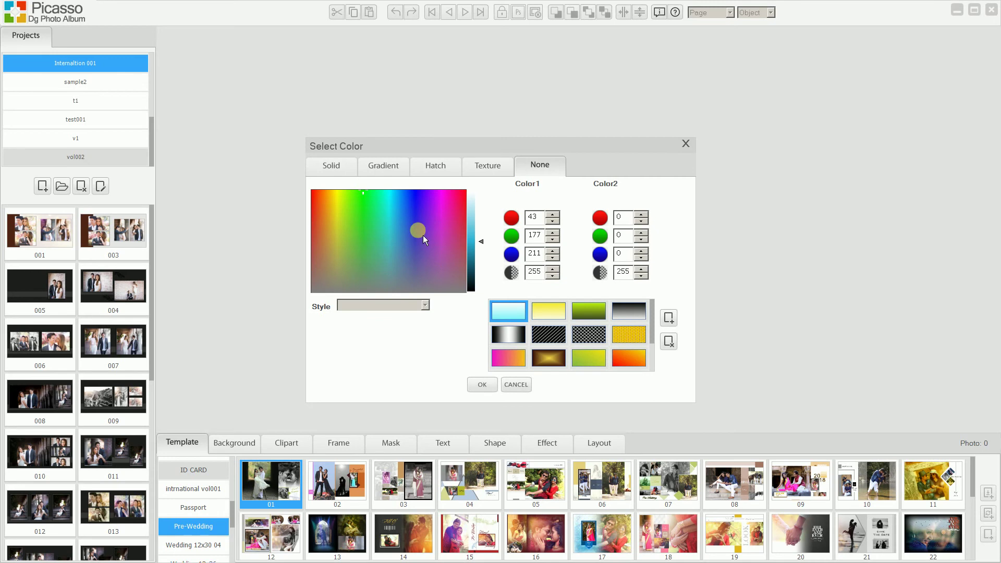
{"action": "left_click", "coordinate": [351, 175]}
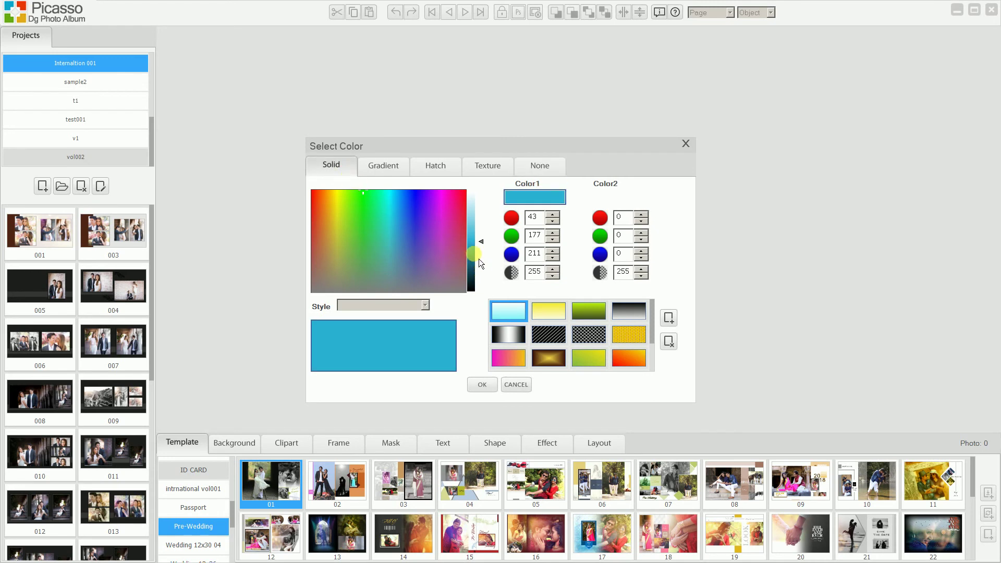
{"action": "left_click_drag", "start_coordinate": [479, 259], "coordinate": [479, 178]}
{"action": "left_click", "coordinate": [494, 392]}
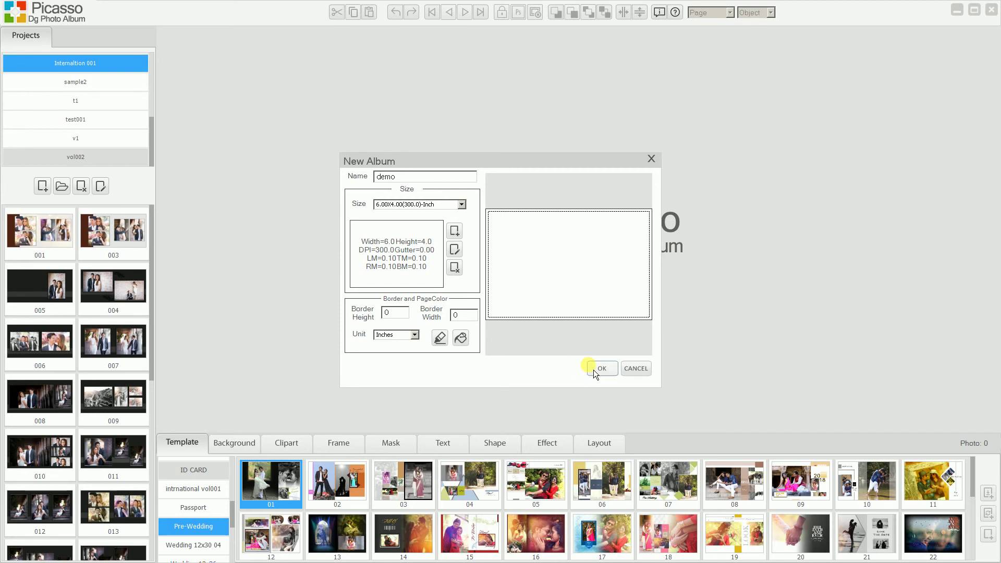
{"action": "left_click", "coordinate": [597, 371]}
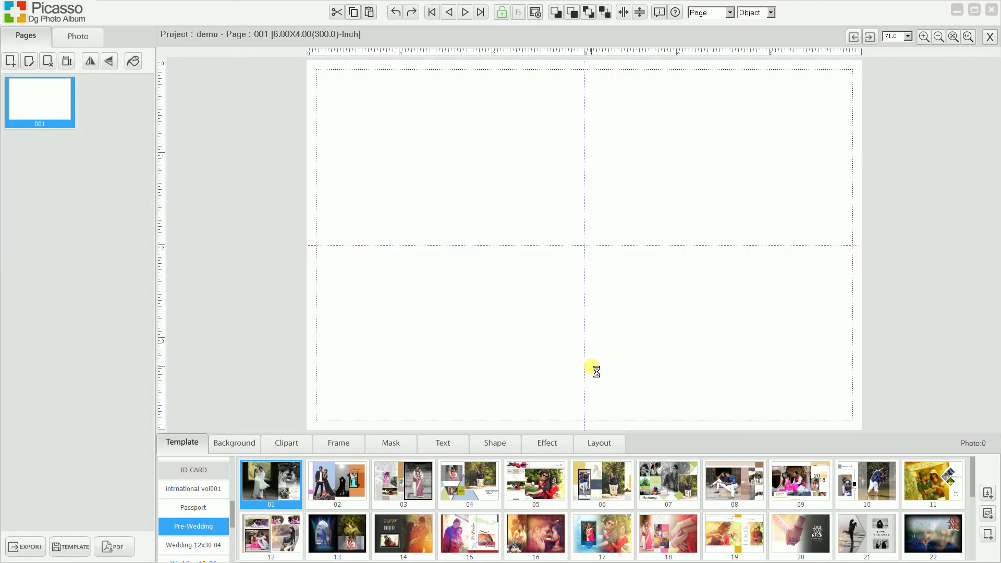